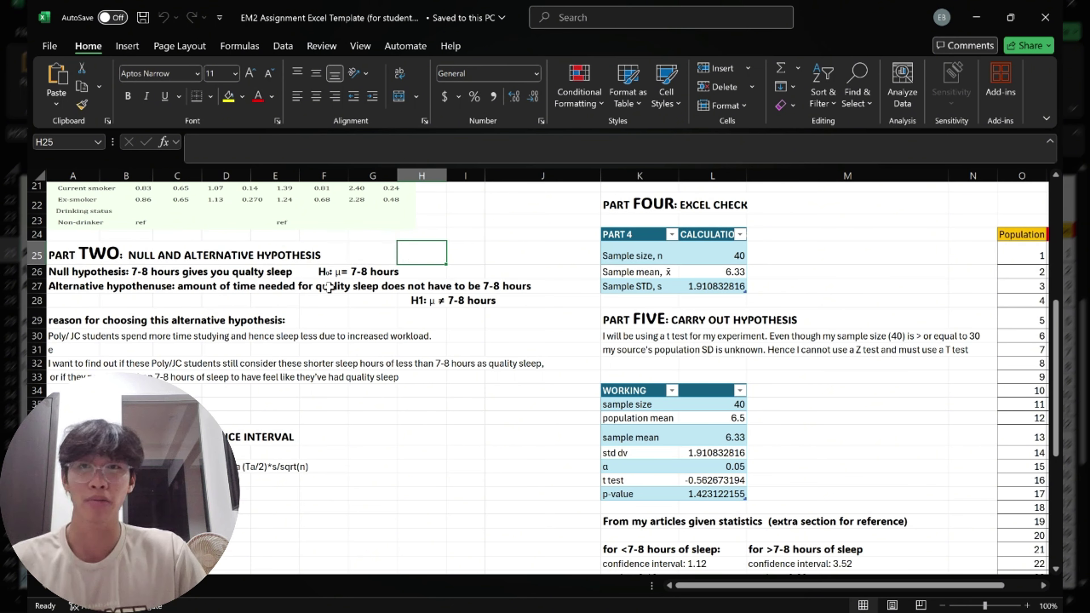
Step: Review the Part Three sample data, then inspect the sample mean and sample standard deviation cells in the Part Four table
scroll(328, 287, down, 1)
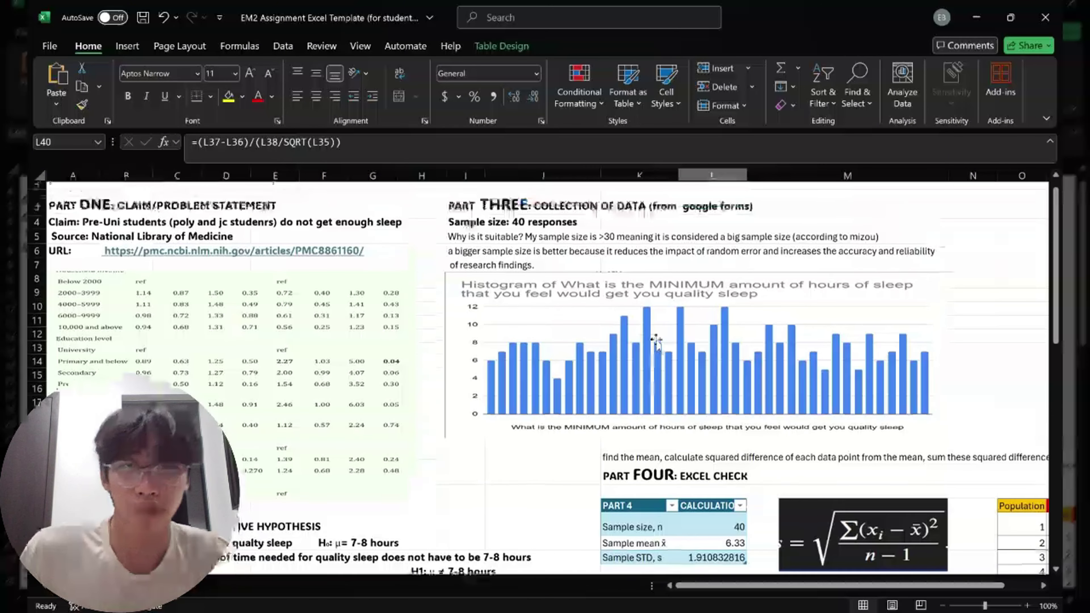
scroll(922, 364, up, 1)
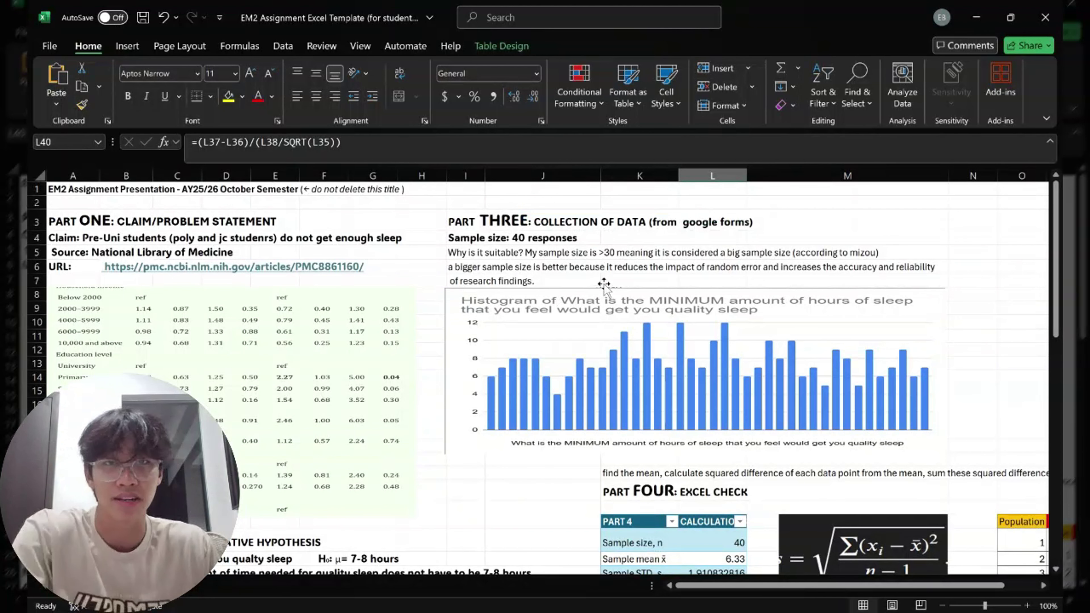
scroll(622, 300, down, 4)
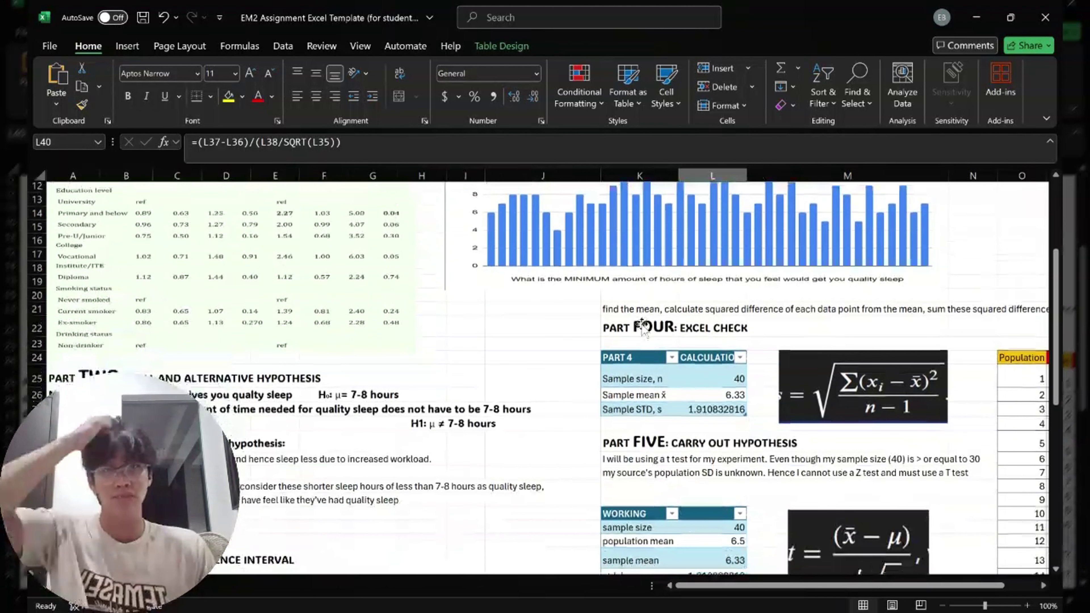
click(688, 396)
scroll(697, 373, up, 3)
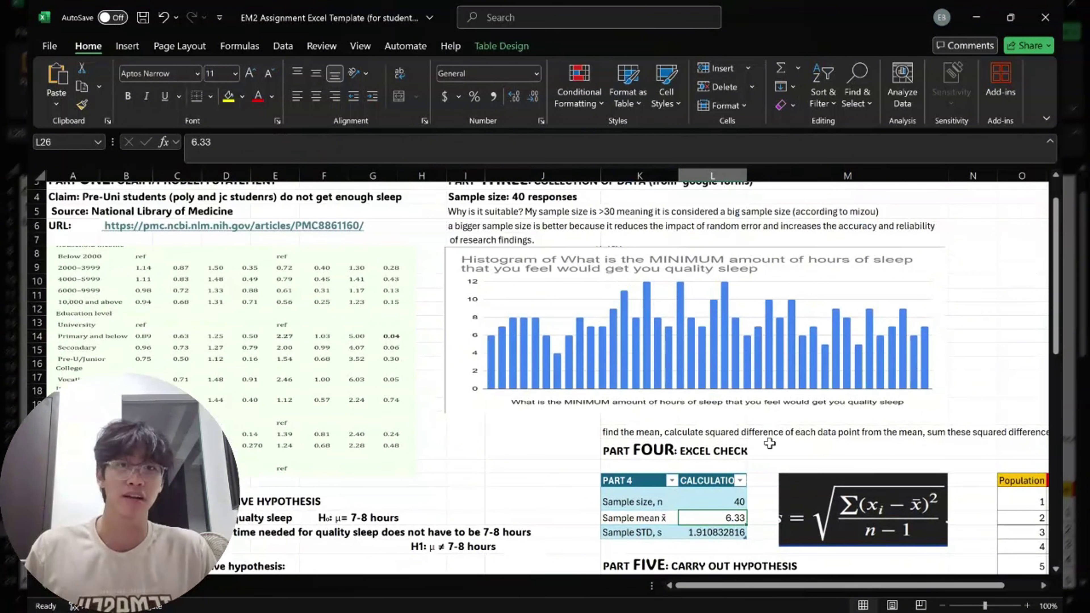
scroll(703, 432, down, 2)
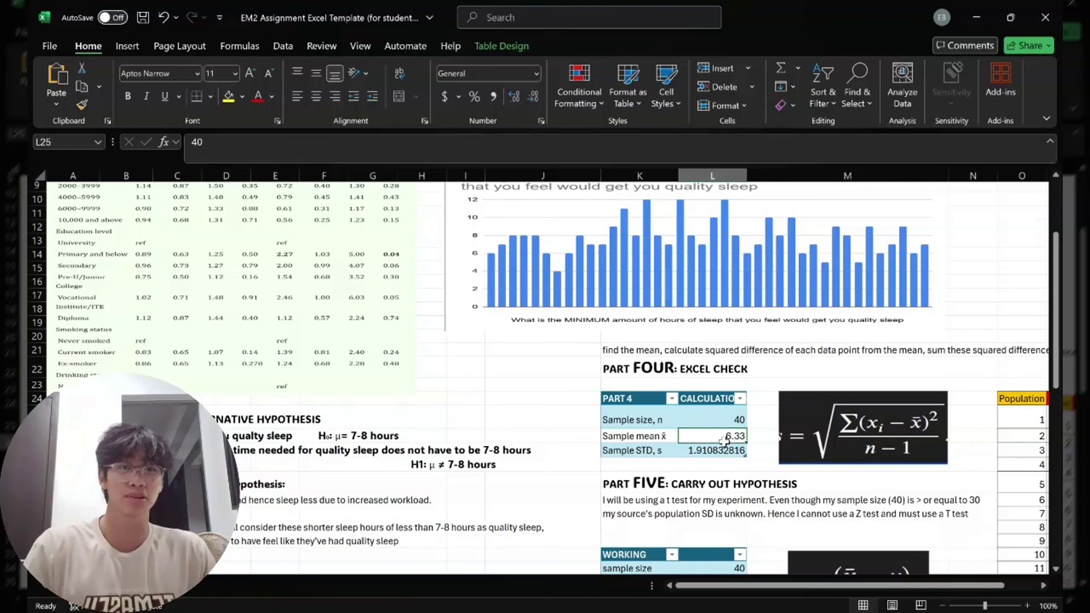
click(695, 450)
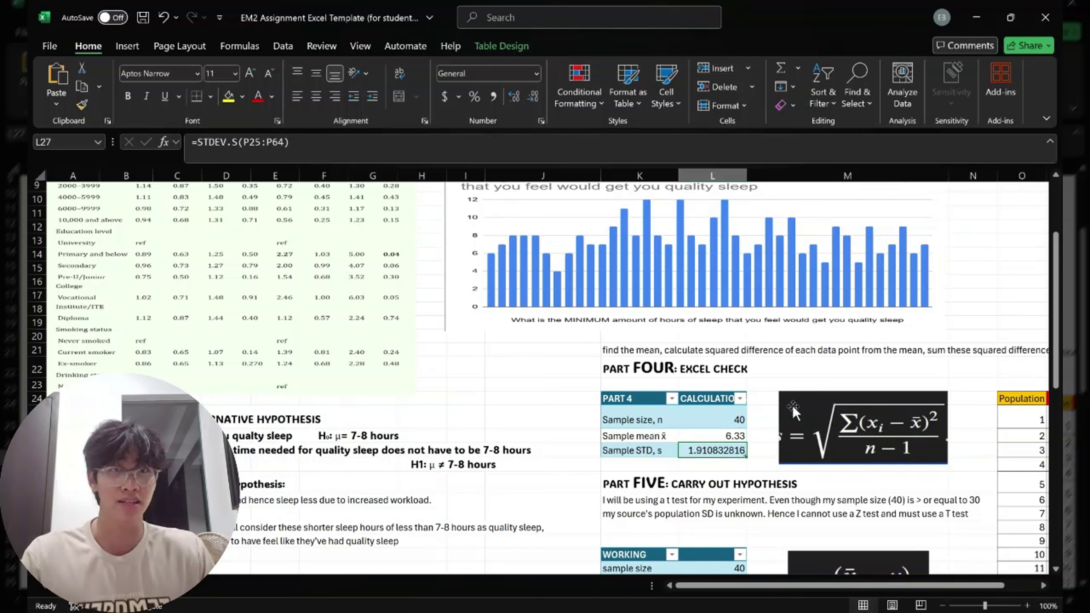
Step: Inspect the t test and p-value formulas in the Part Five working table
scroll(787, 371, down, 3)
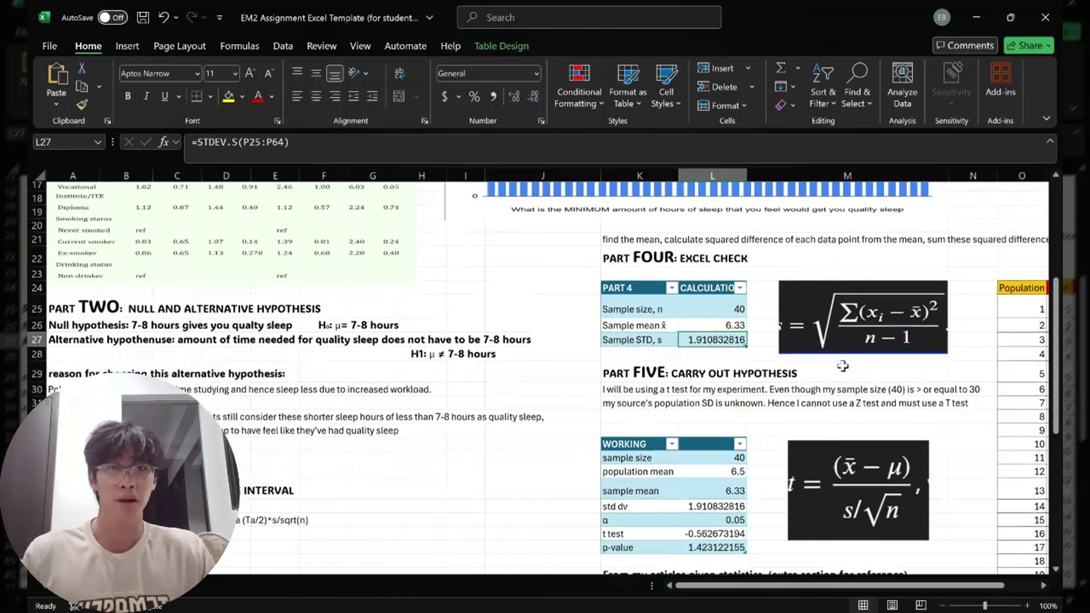
scroll(842, 366, down, 3)
click(701, 437)
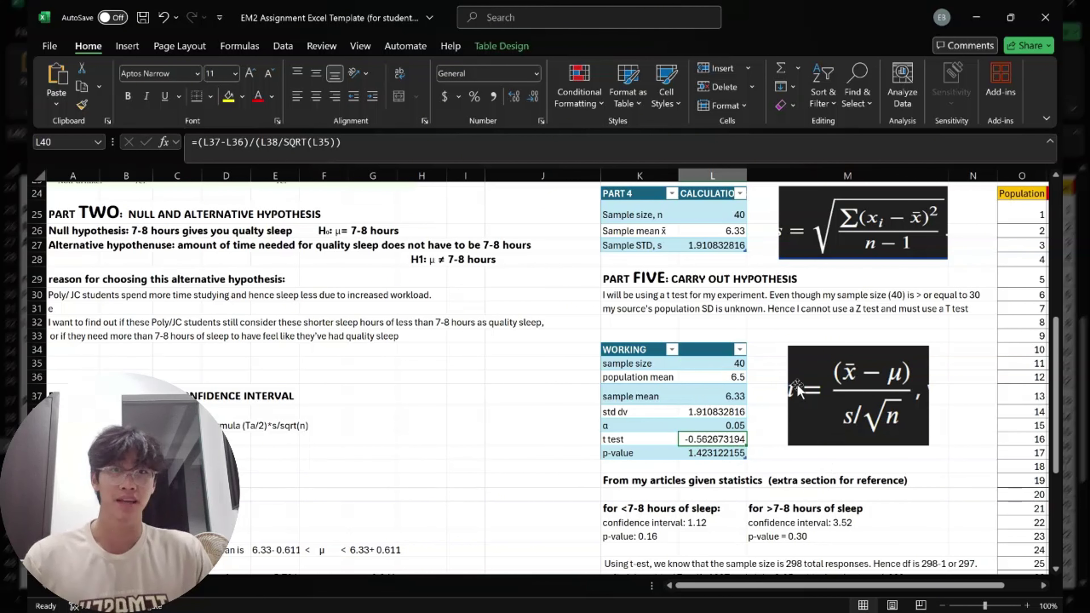
click(722, 454)
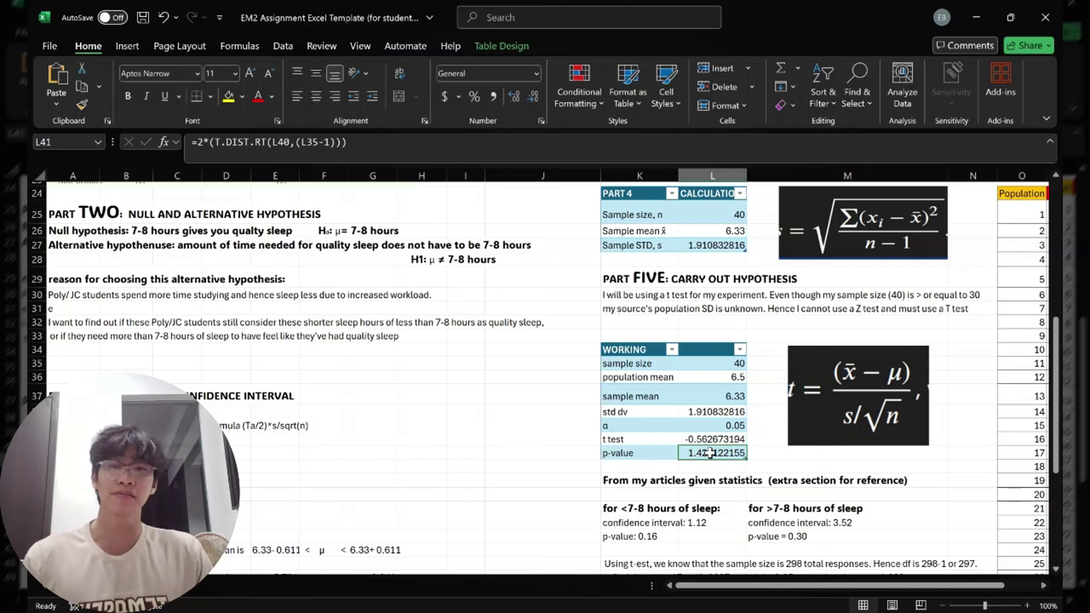
drag(395, 141, 29, 141)
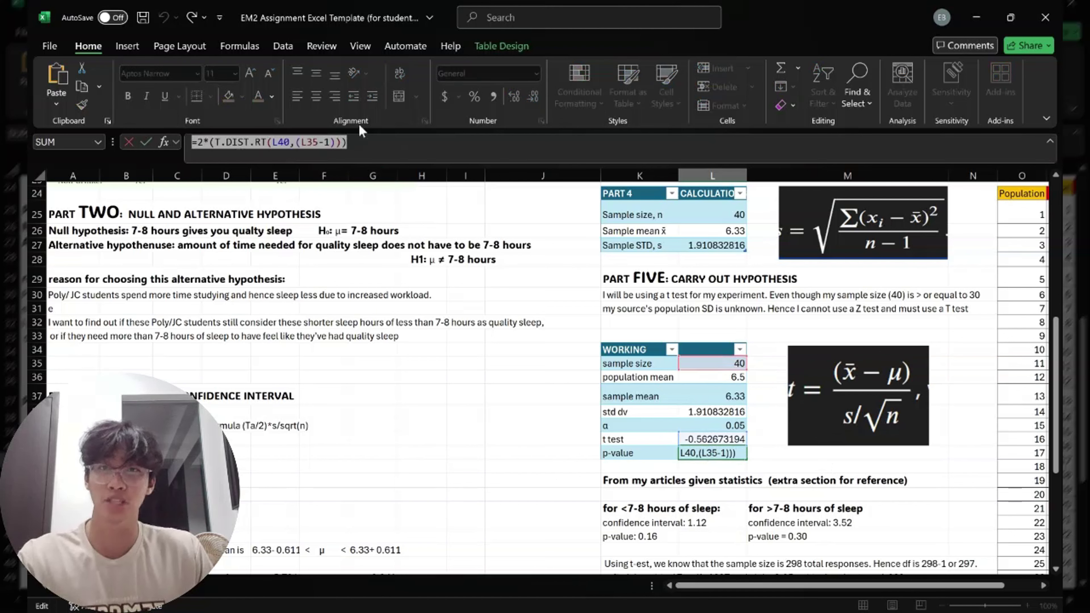
click(392, 142)
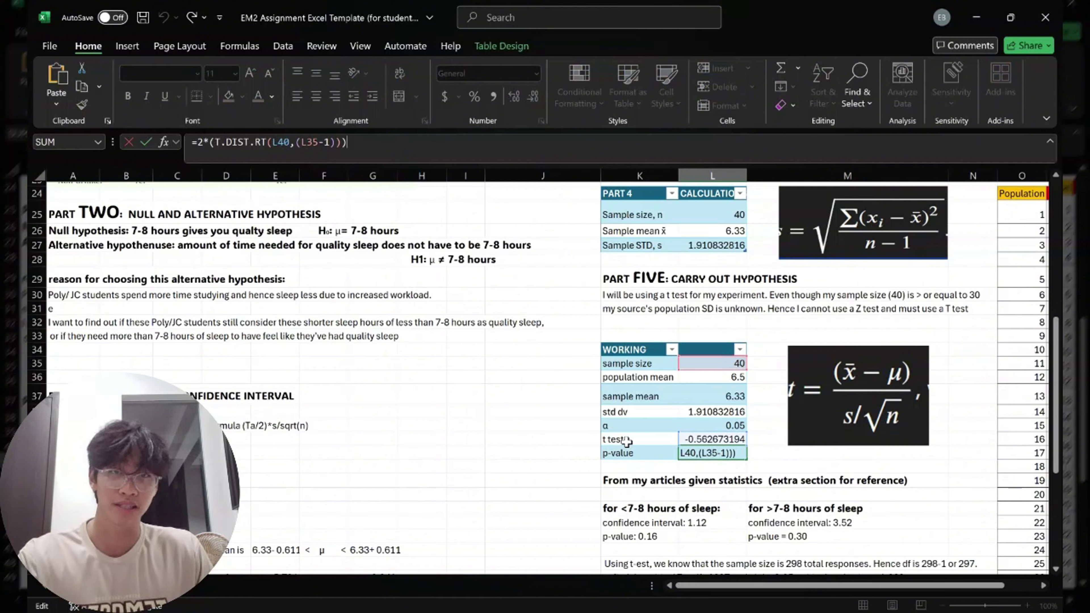
key(Return)
click(720, 451)
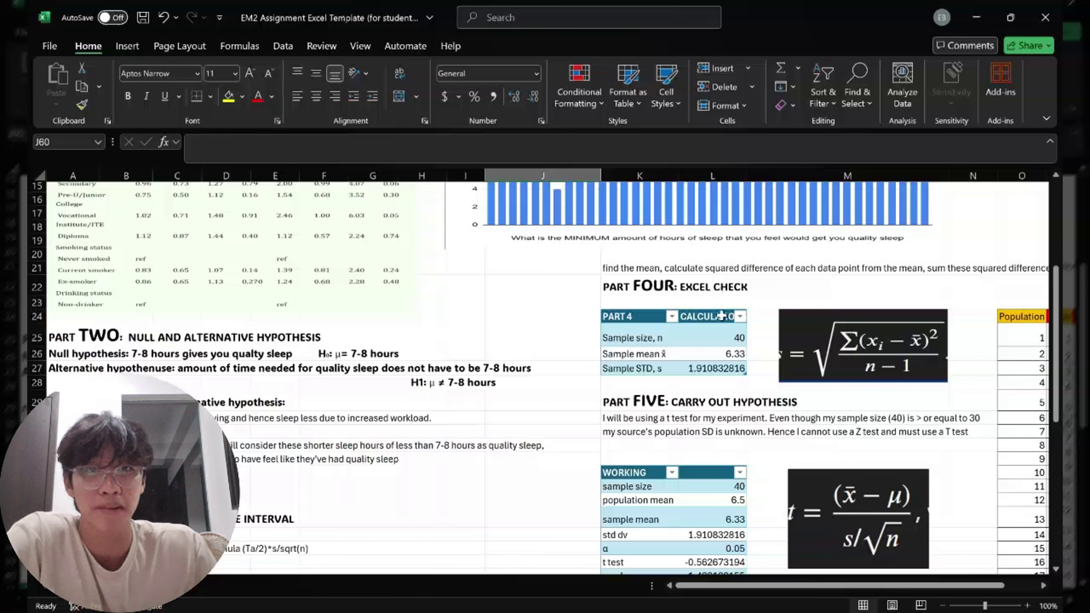
Step: Review the Part Five hypothesis test from the choice of t test down to the article statistics
scroll(716, 369, down, 1)
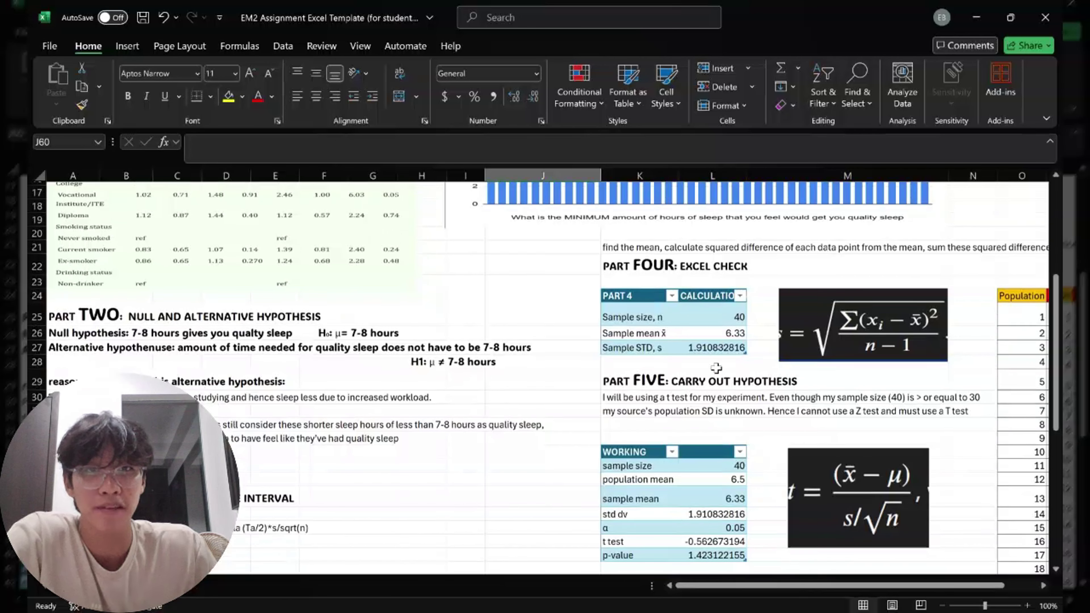
scroll(716, 369, down, 1)
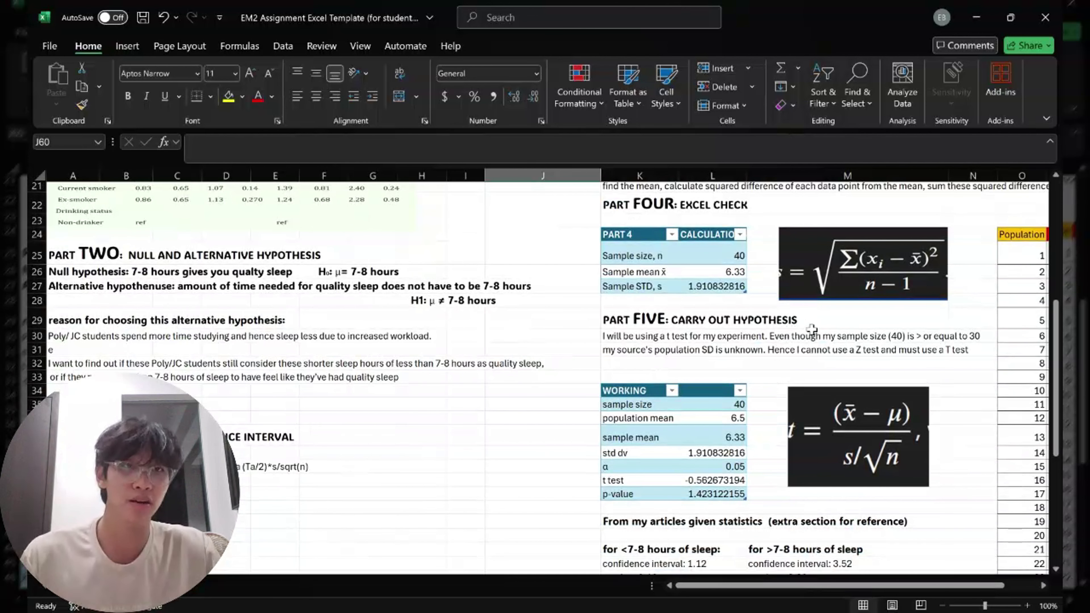
scroll(815, 325, down, 2)
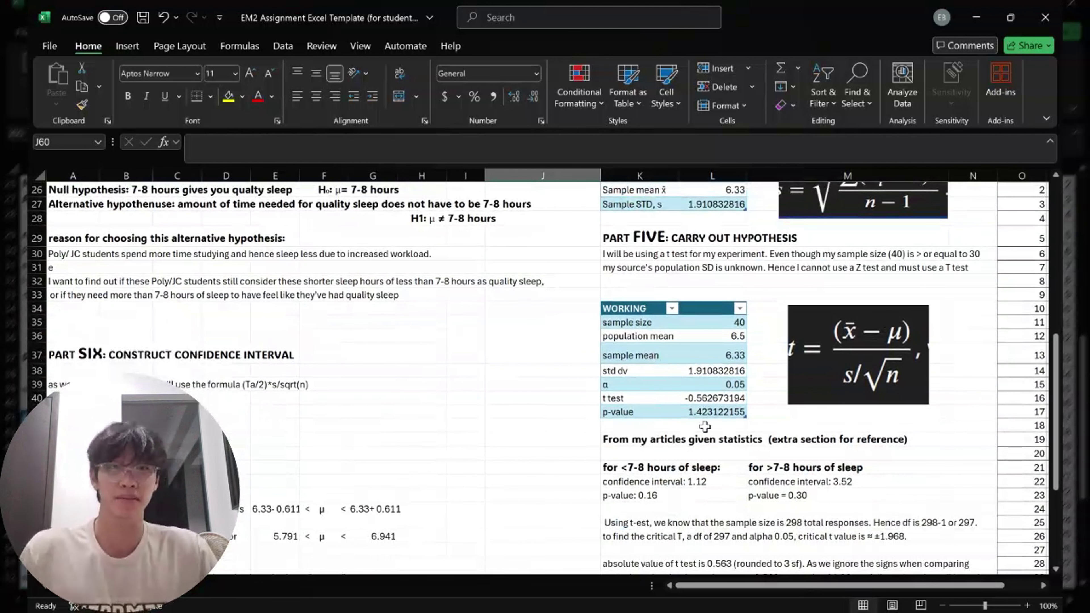
scroll(606, 400, down, 1)
scroll(606, 401, down, 2)
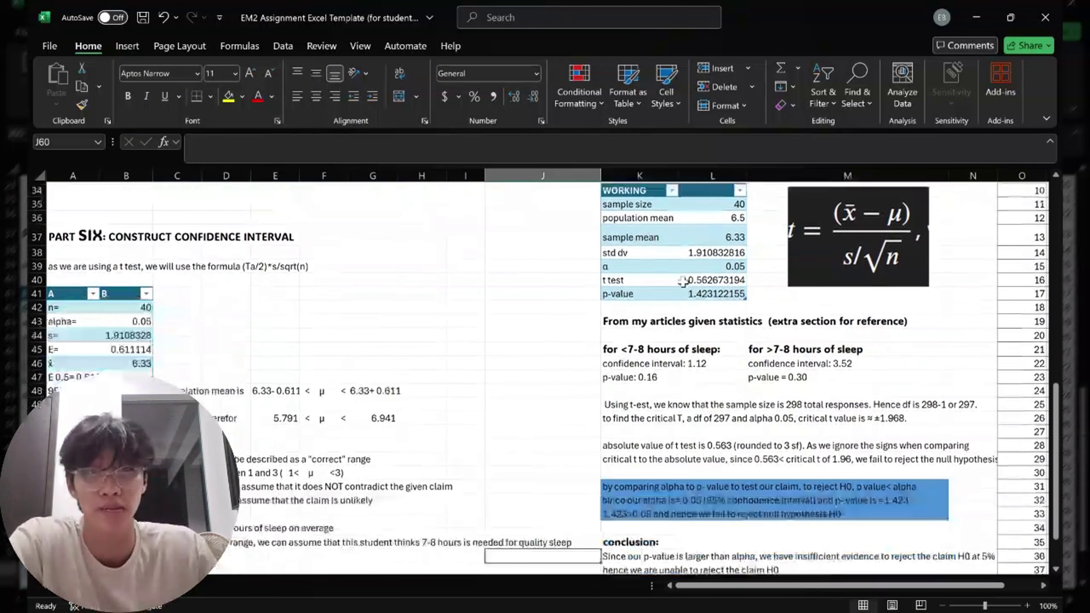
click(556, 386)
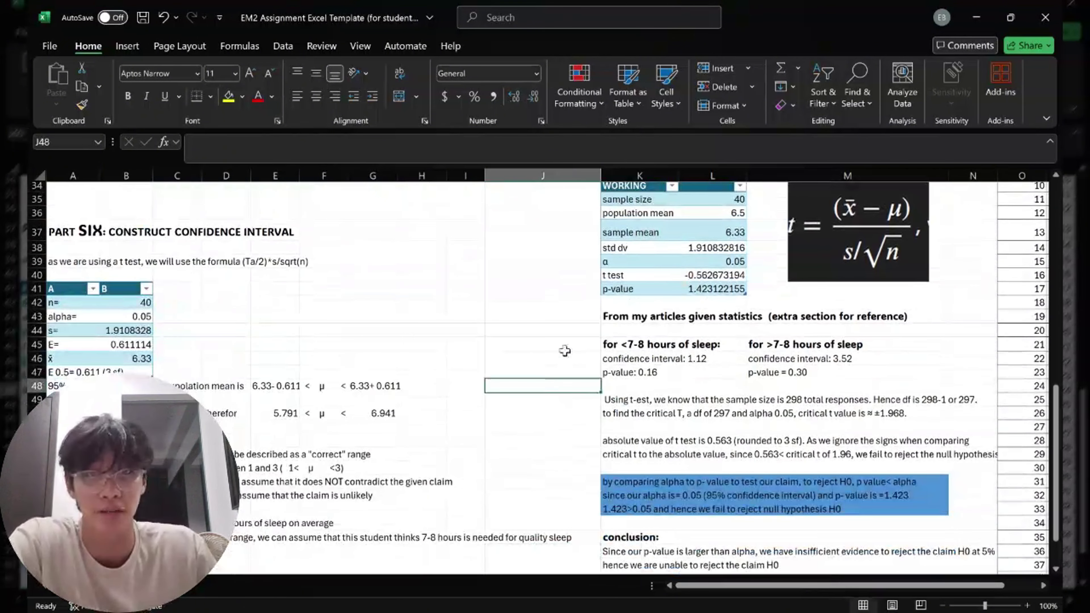
click(564, 358)
click(565, 372)
click(566, 359)
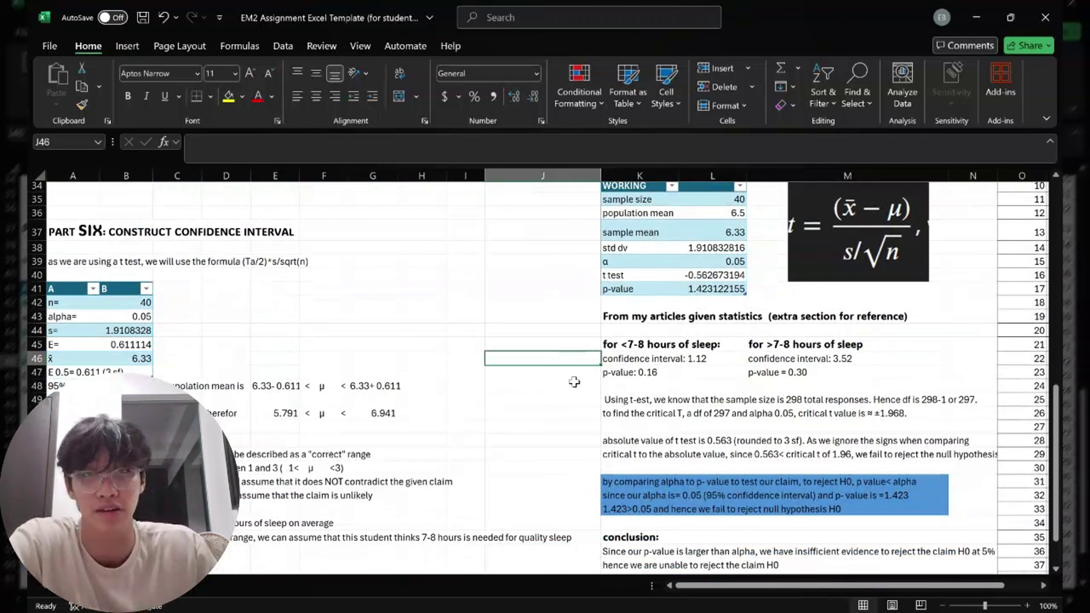
click(568, 386)
click(566, 359)
click(569, 385)
click(566, 358)
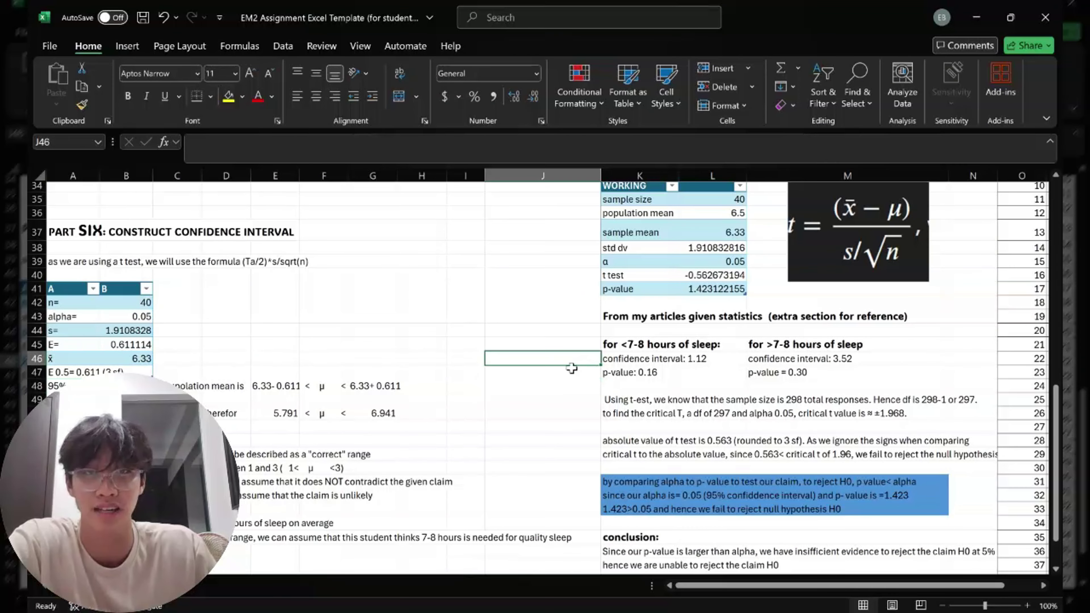
click(567, 372)
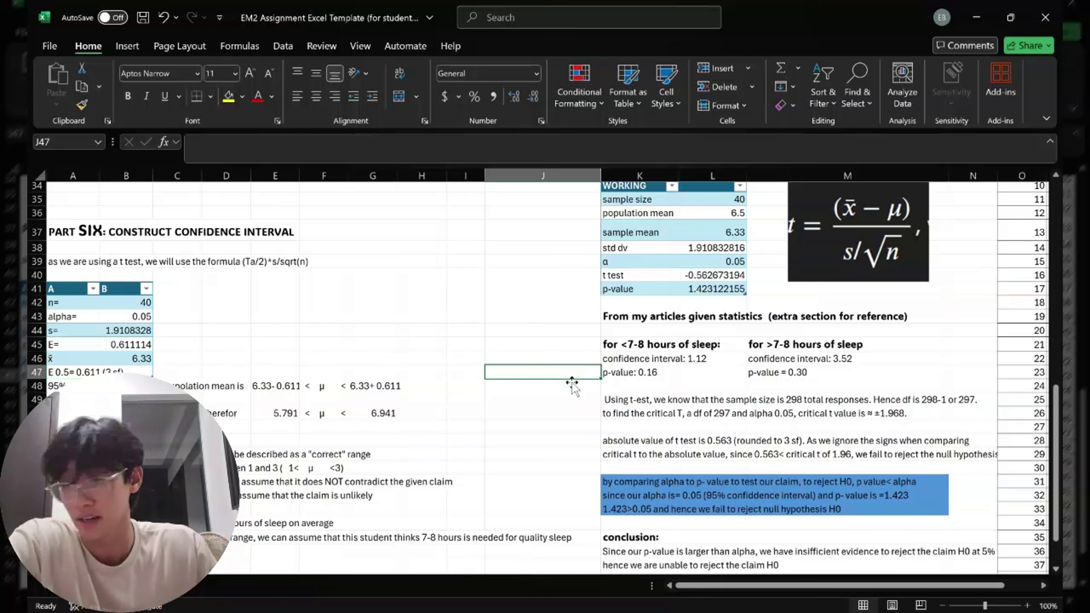
click(578, 478)
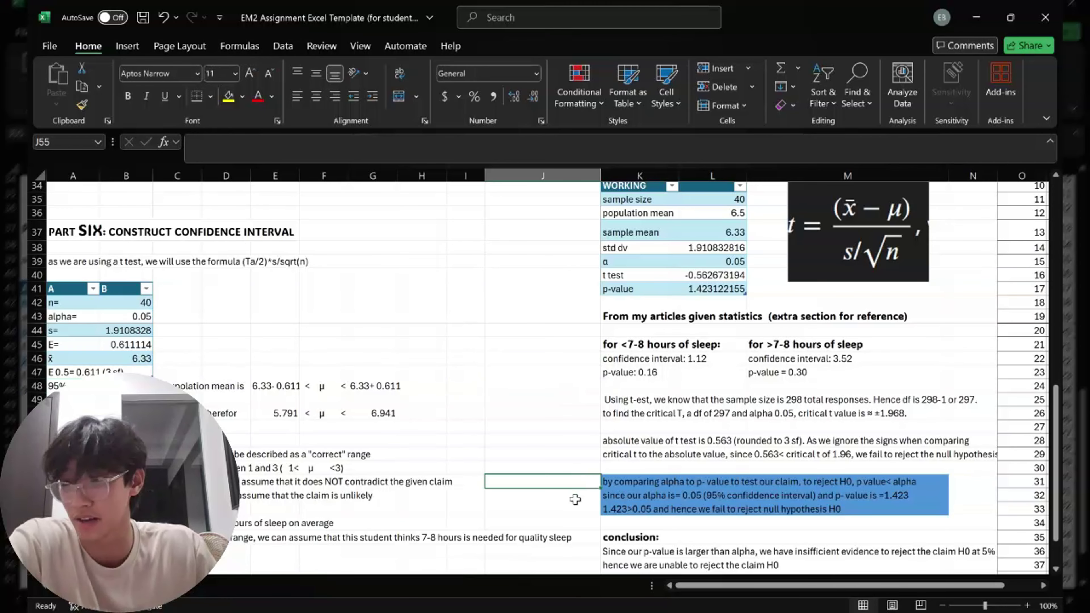
Step: Examine the comparison of alpha with the p-value and the conclusion at the end of Part Five
scroll(584, 446, down, 1)
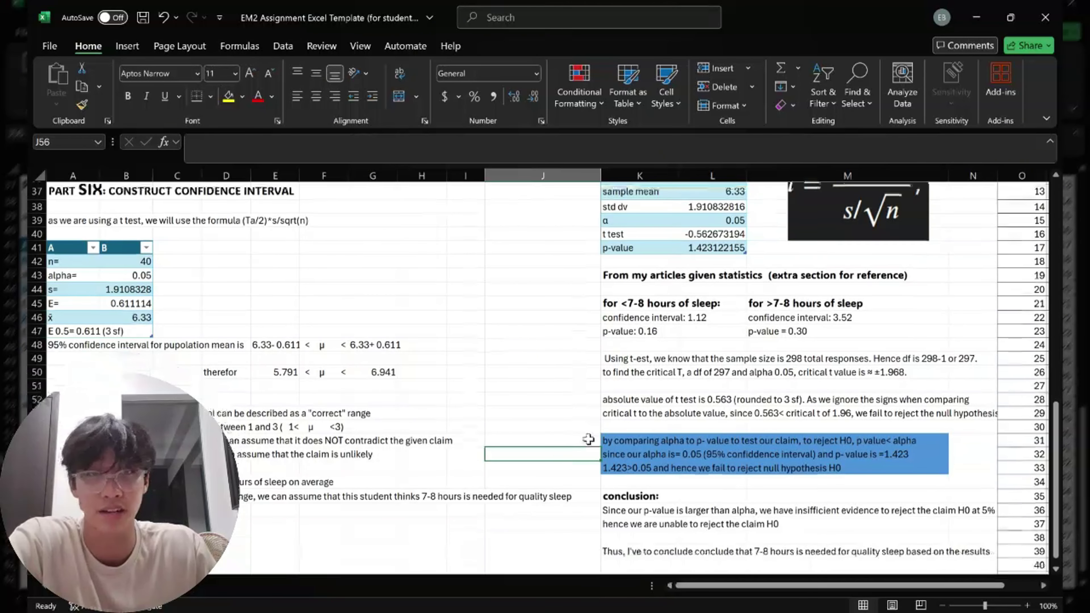
click(576, 453)
click(576, 444)
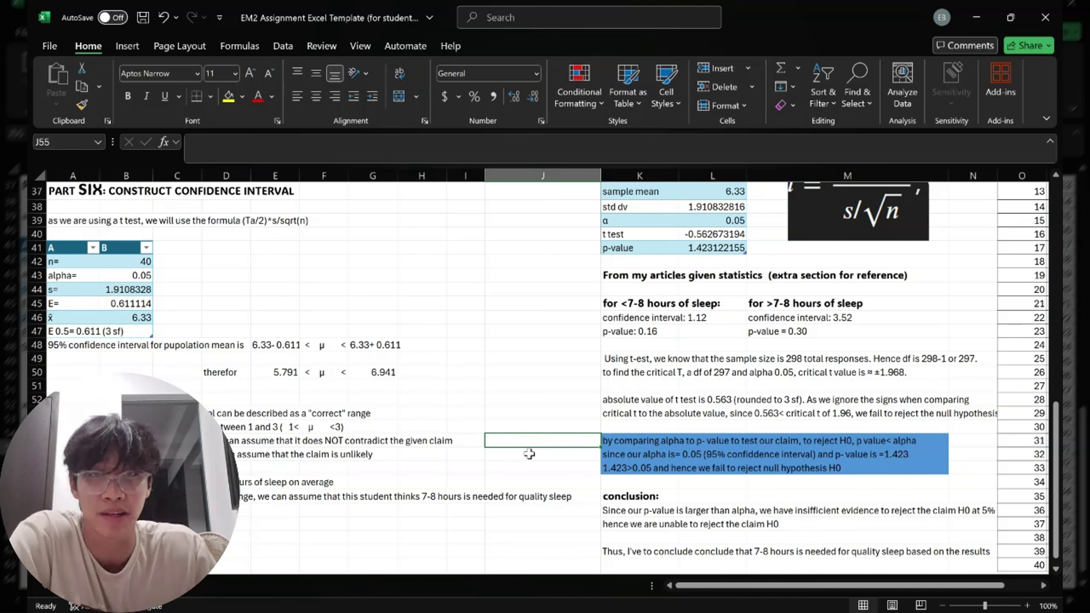
click(556, 458)
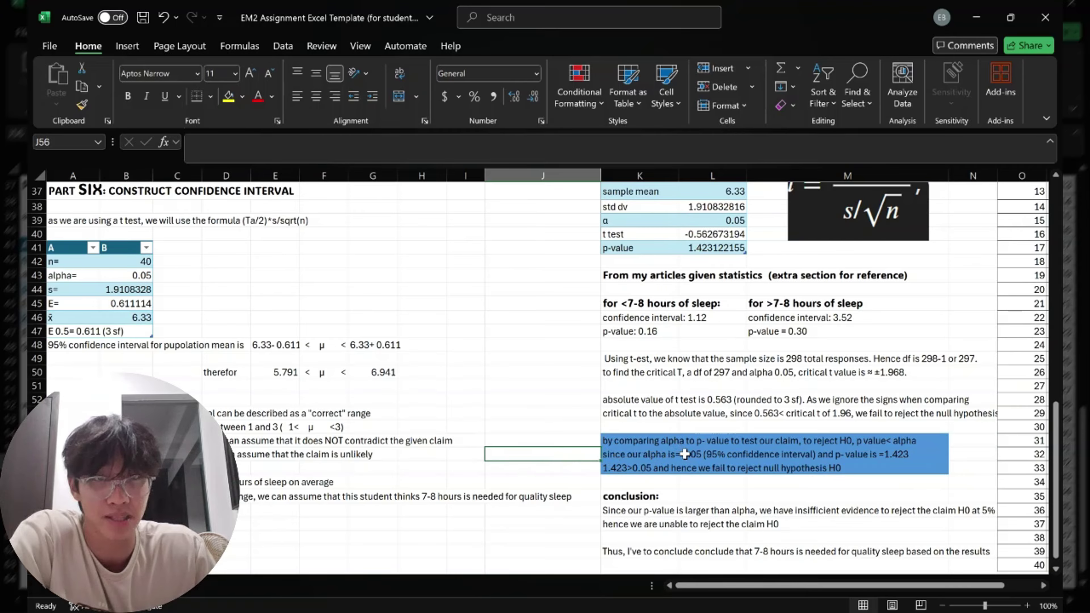
scroll(684, 453, down, 1)
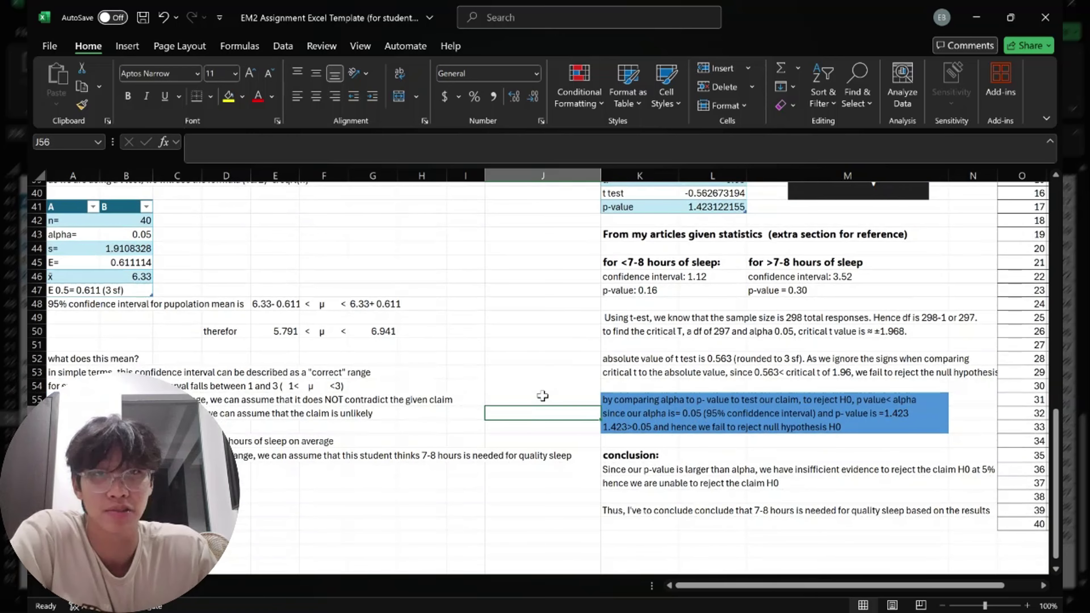
key(Up)
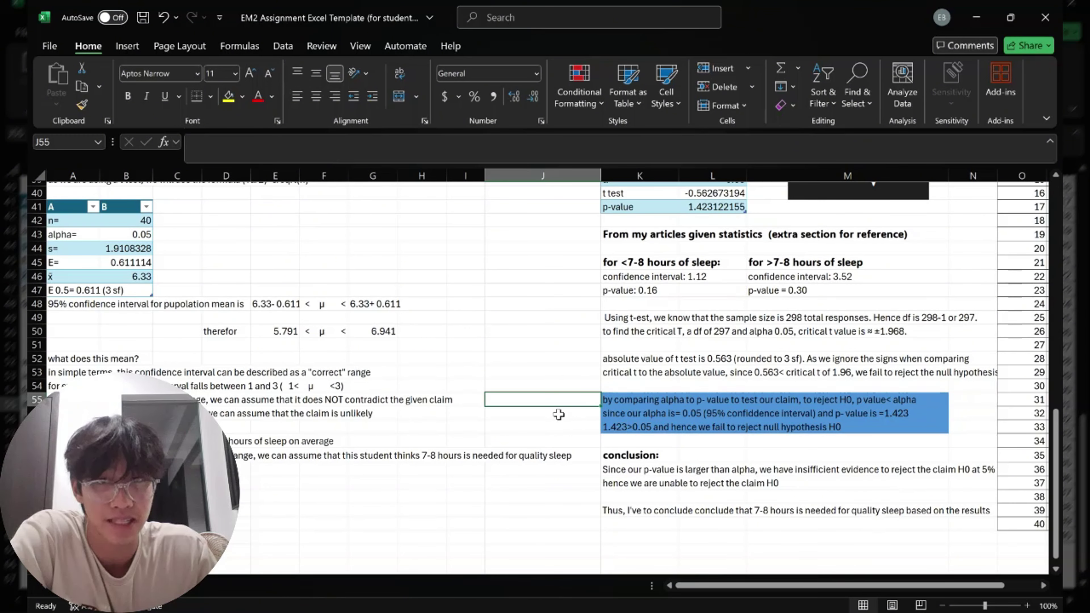
click(558, 414)
click(559, 401)
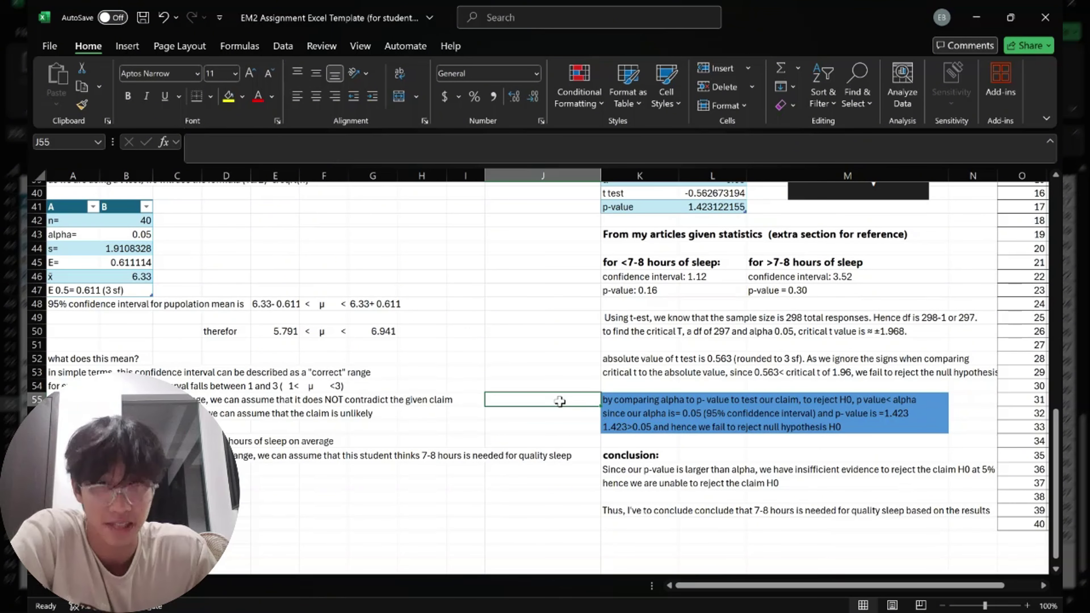
scroll(643, 459, down, 1)
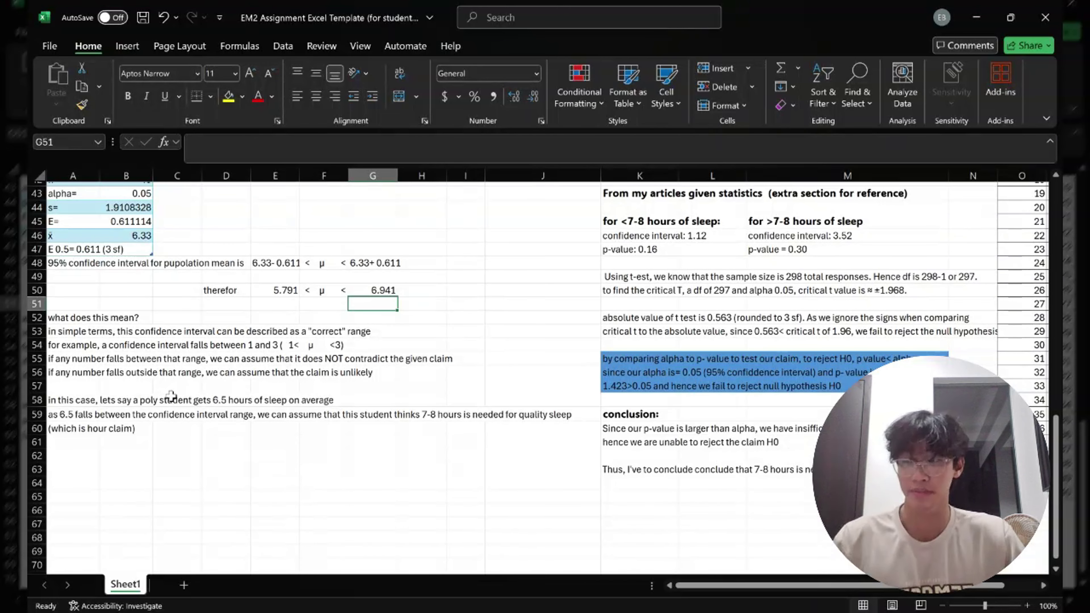
Step: Examine the Part Six confidence interval working and its explanation of what the interval means
scroll(114, 392, up, 2)
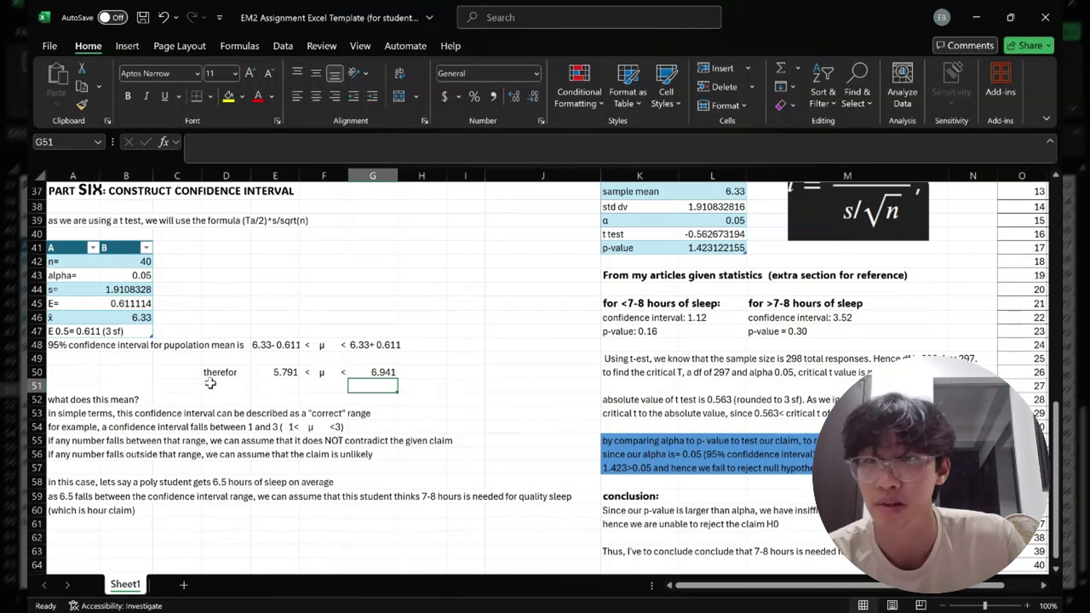
click(152, 408)
click(174, 410)
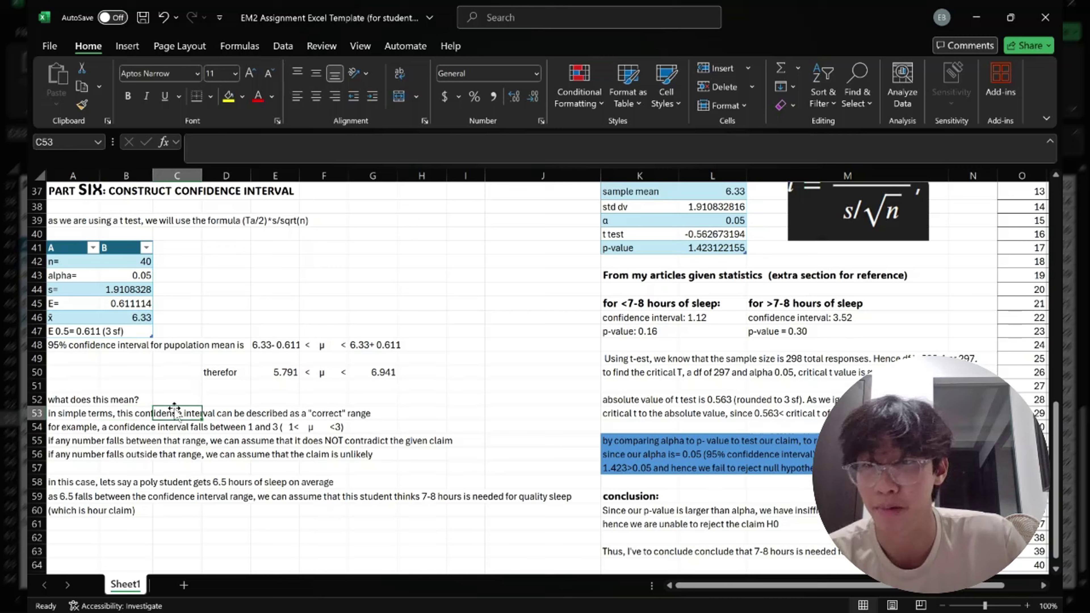
click(180, 393)
scroll(183, 394, down, 1)
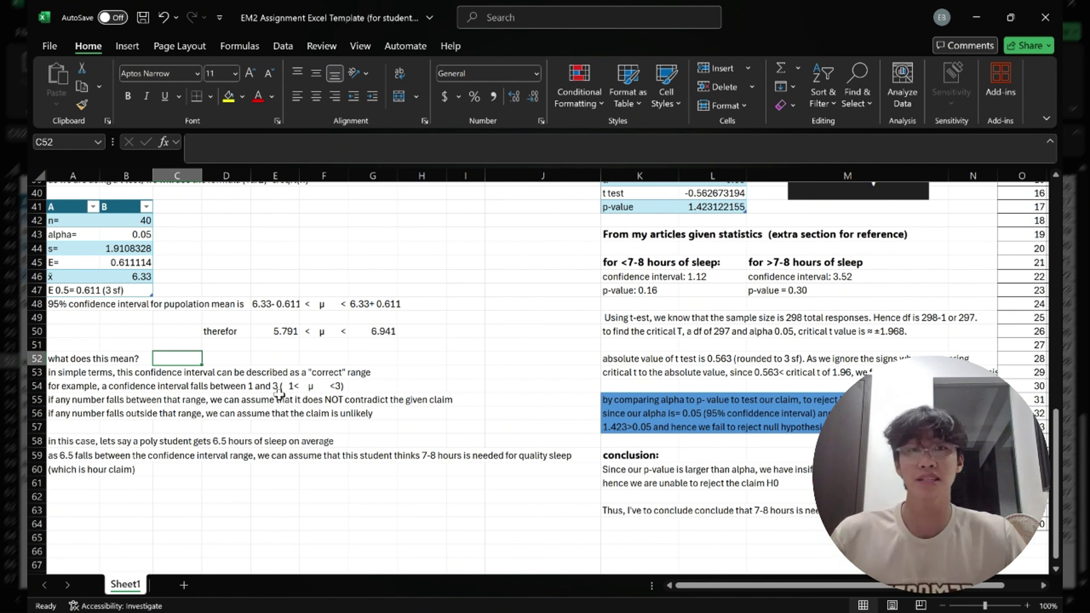
scroll(507, 479, up, 2)
scroll(507, 480, up, 3)
scroll(521, 438, down, 5)
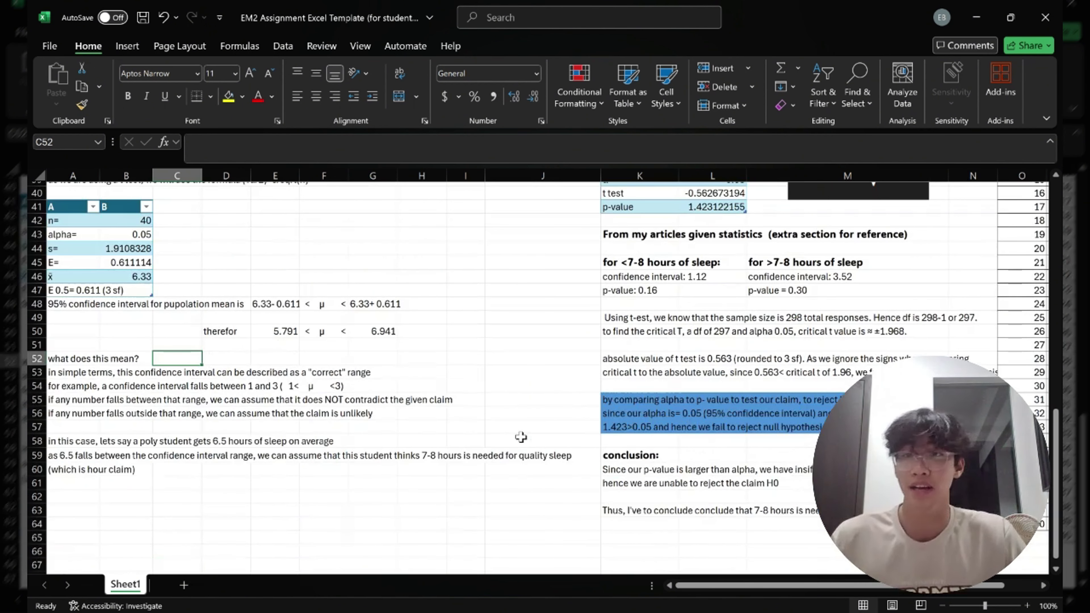